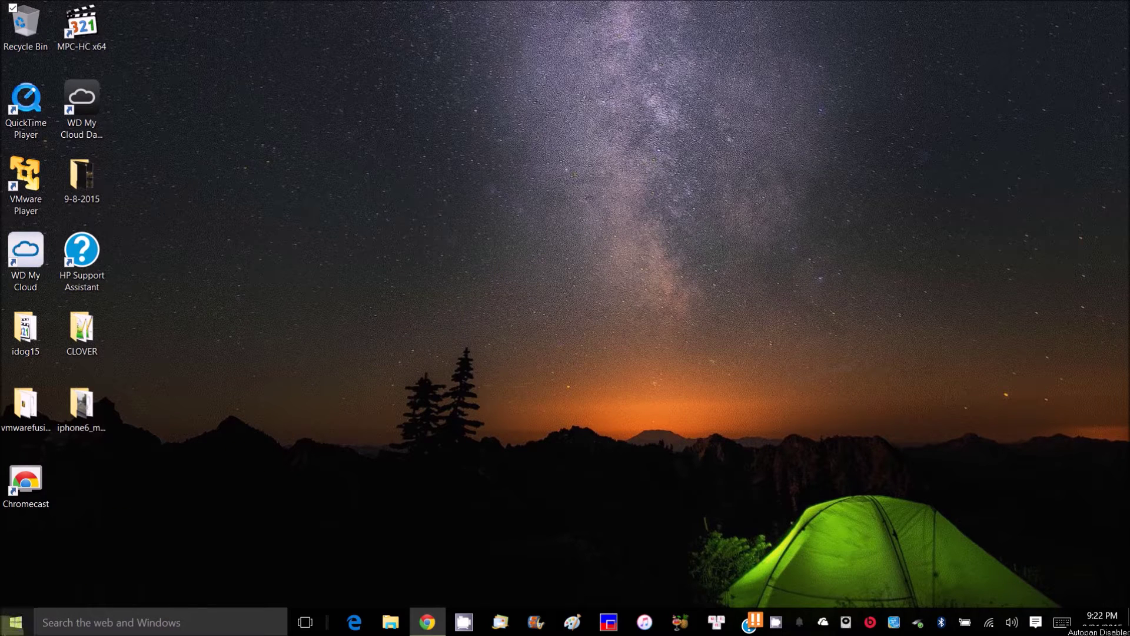
- Open the System window from This PC's Properties in the Start menu
click(13, 630)
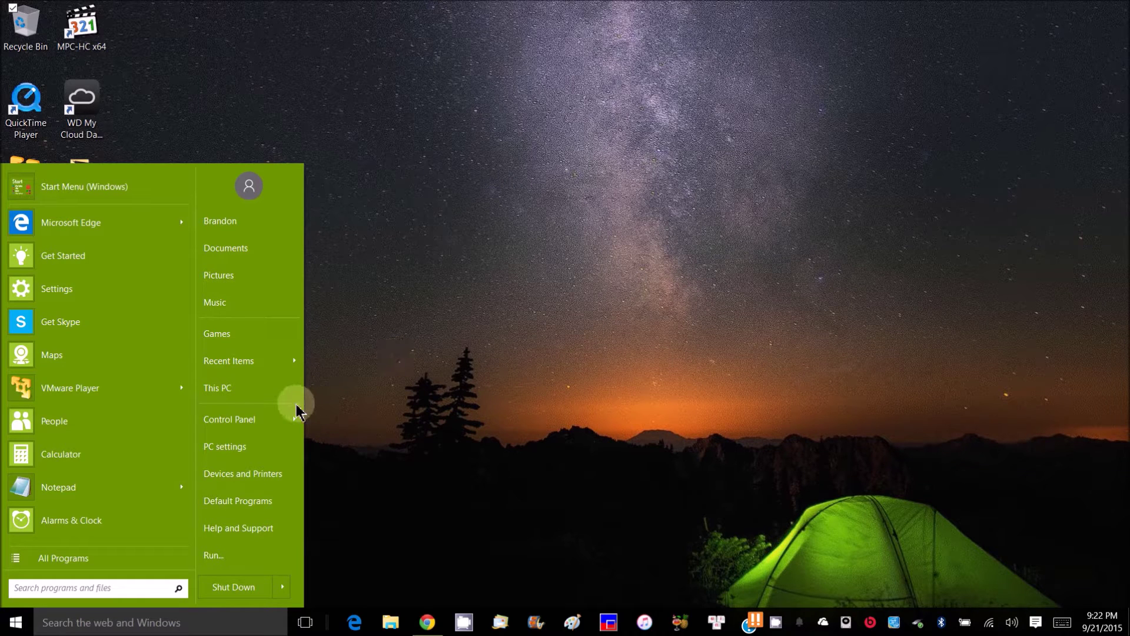
right_click(257, 403)
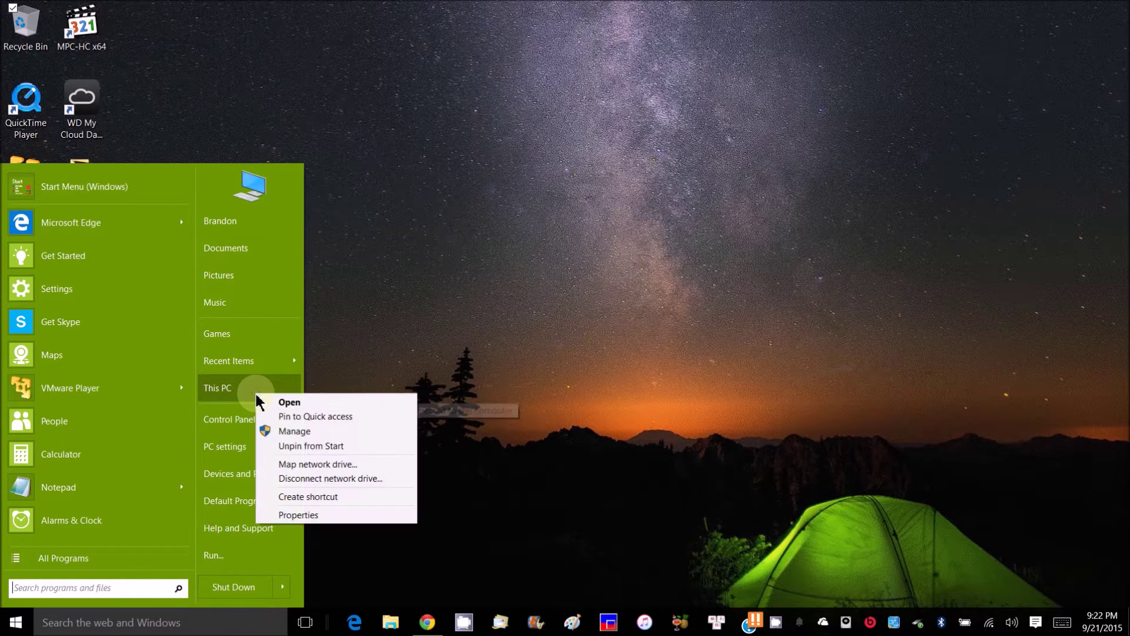
click(289, 515)
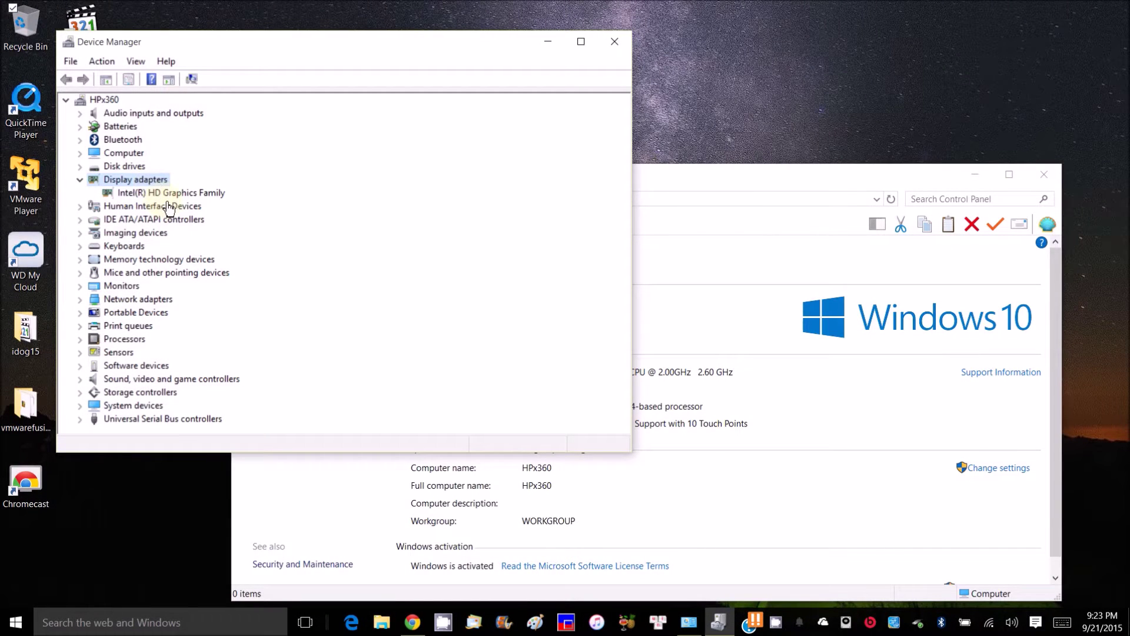
- Run Update Driver Software on Intel(R) HD Graphics Family, then bring Chrome forward
click(181, 197)
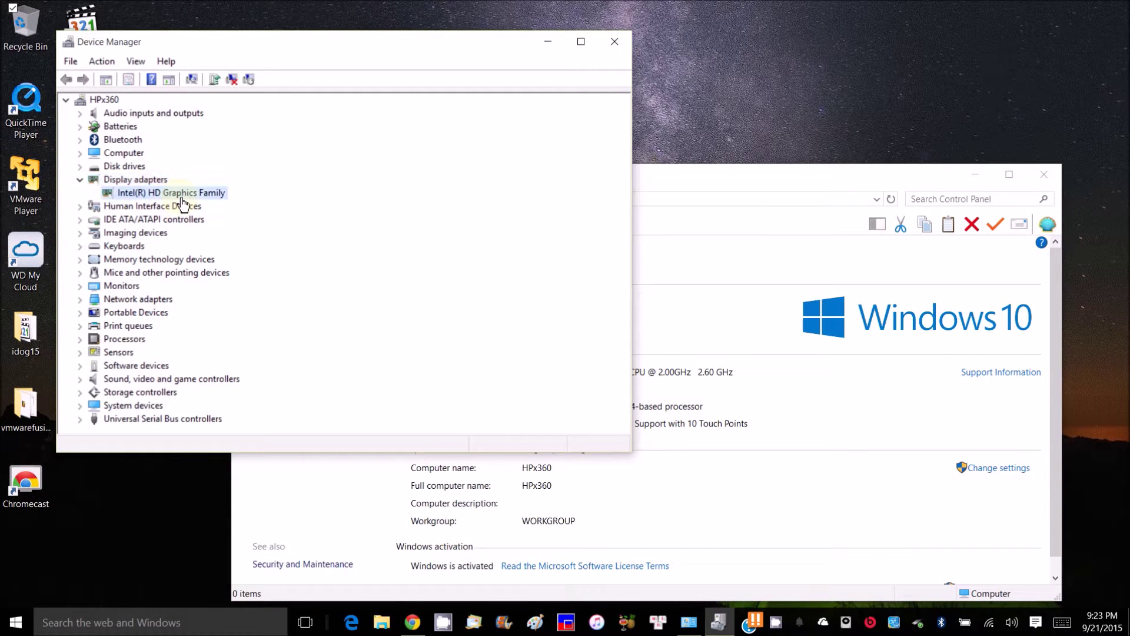
right_click(184, 203)
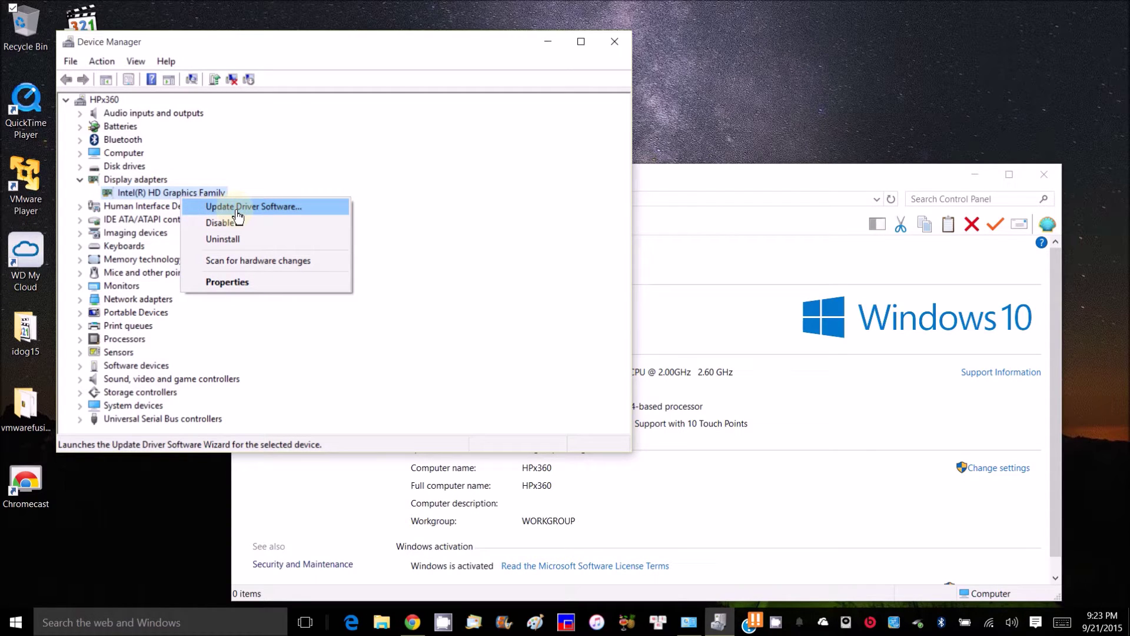
click(237, 216)
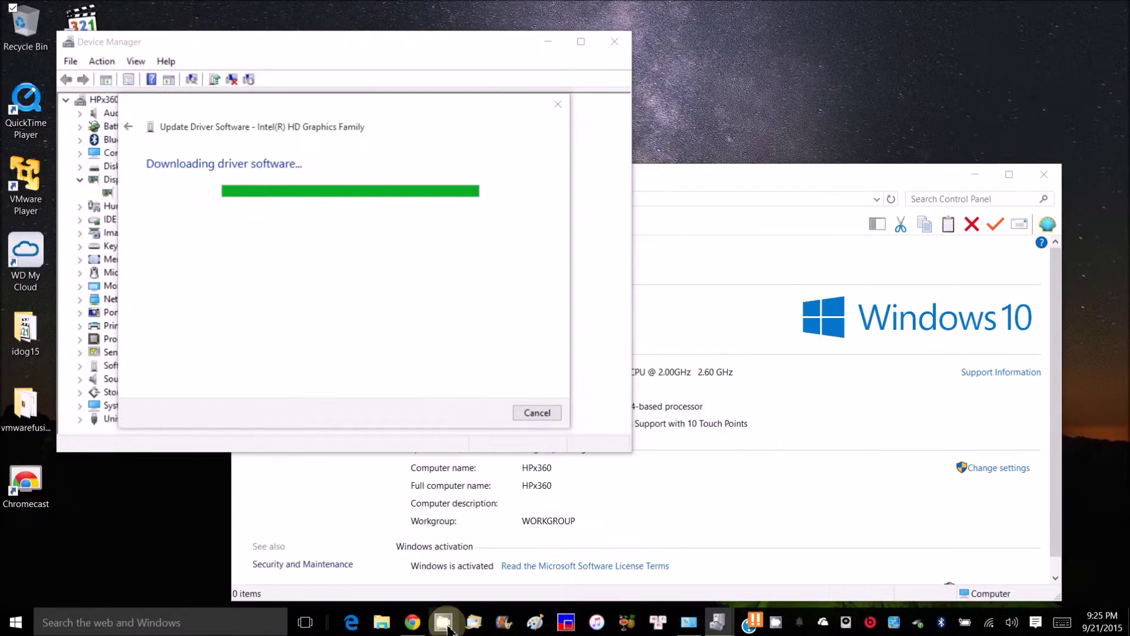
click(406, 522)
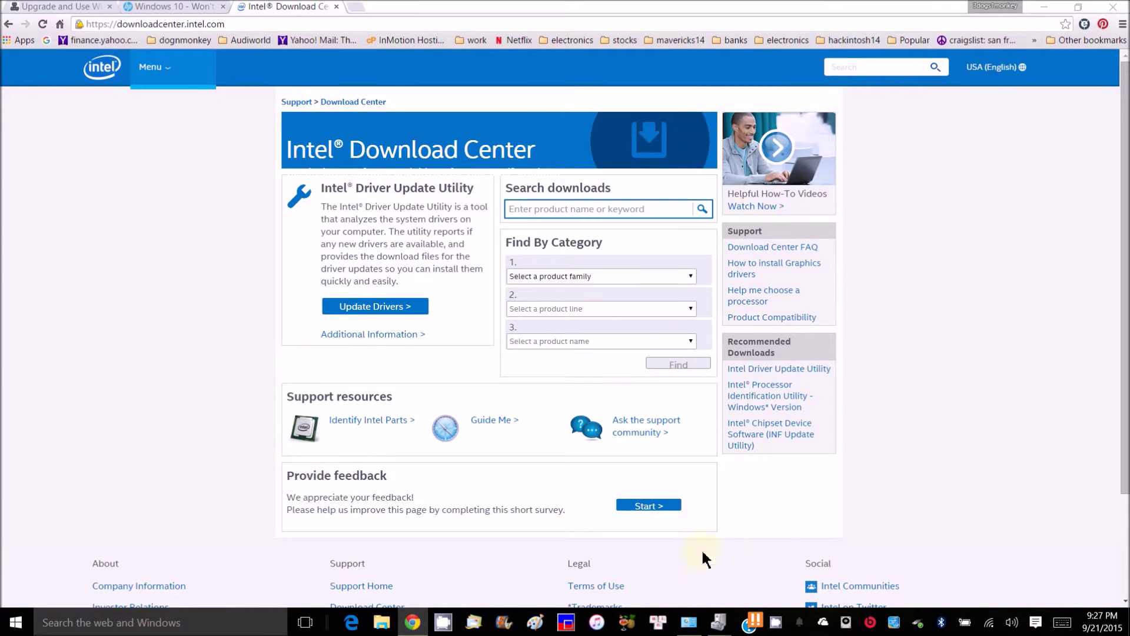
- Check the driver update, select the Download Center address in Chrome, and close the success message
mouse_move(718, 621)
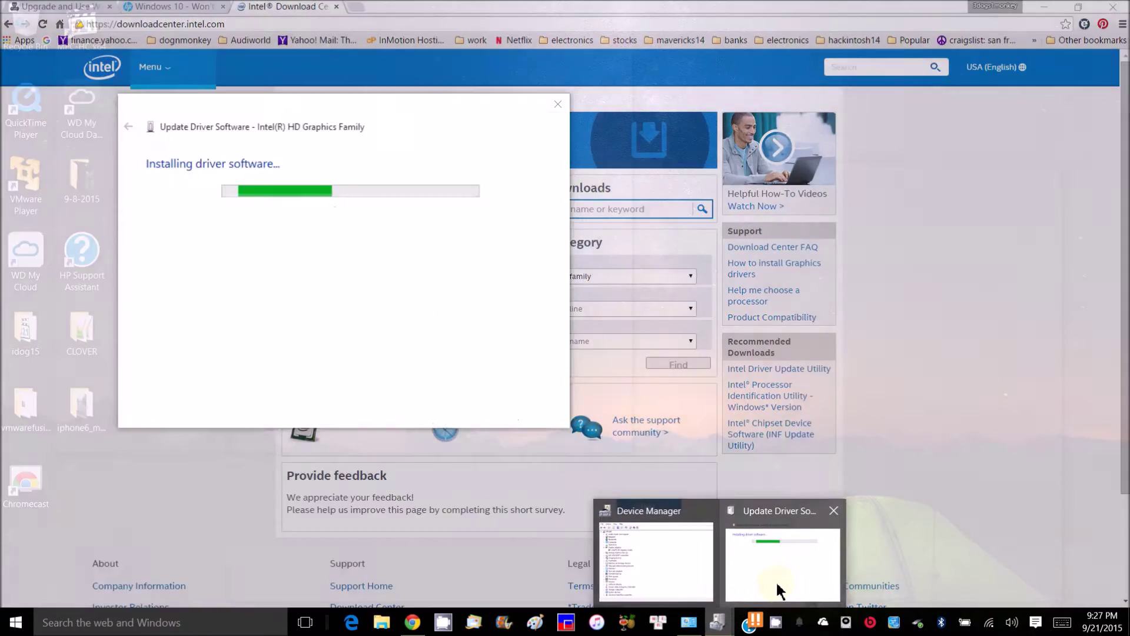
click(775, 594)
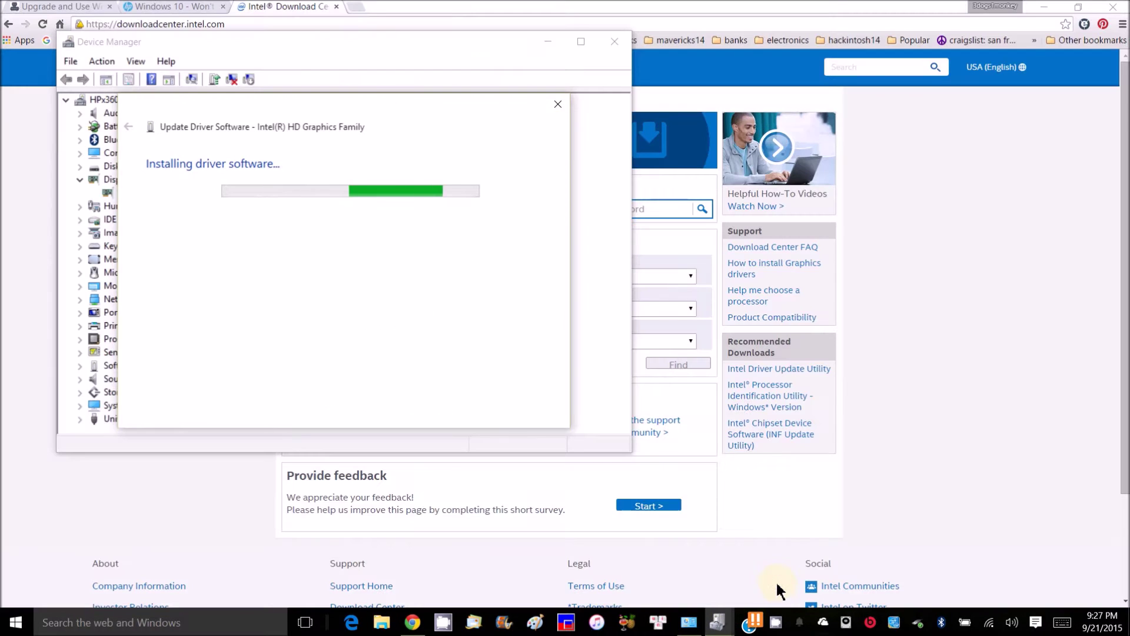
click(816, 7)
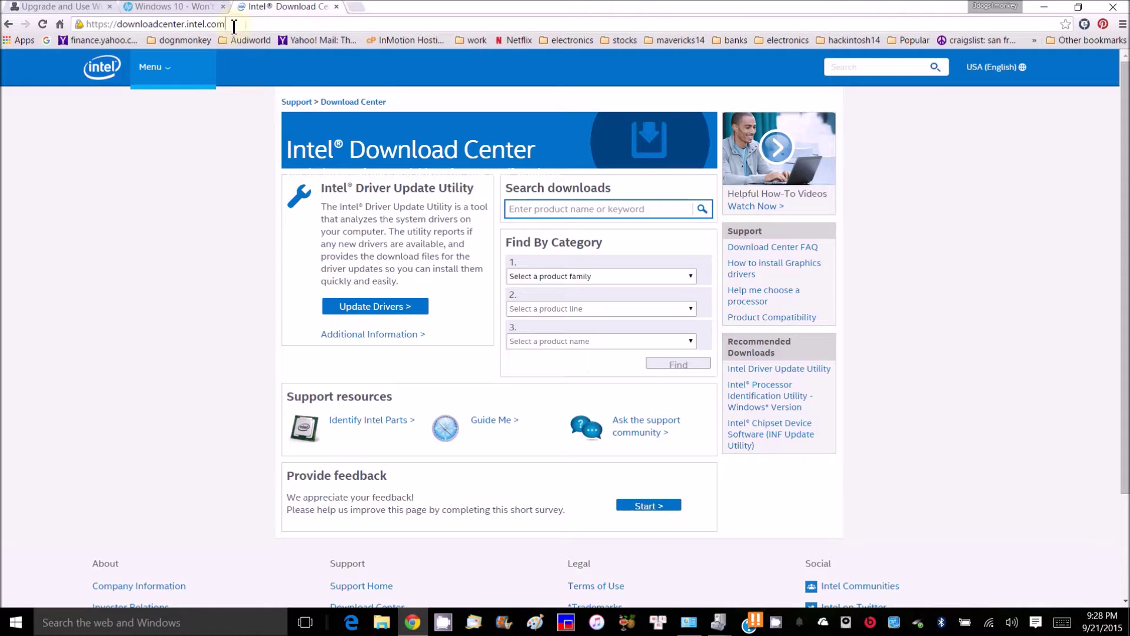
drag(234, 26, 85, 26)
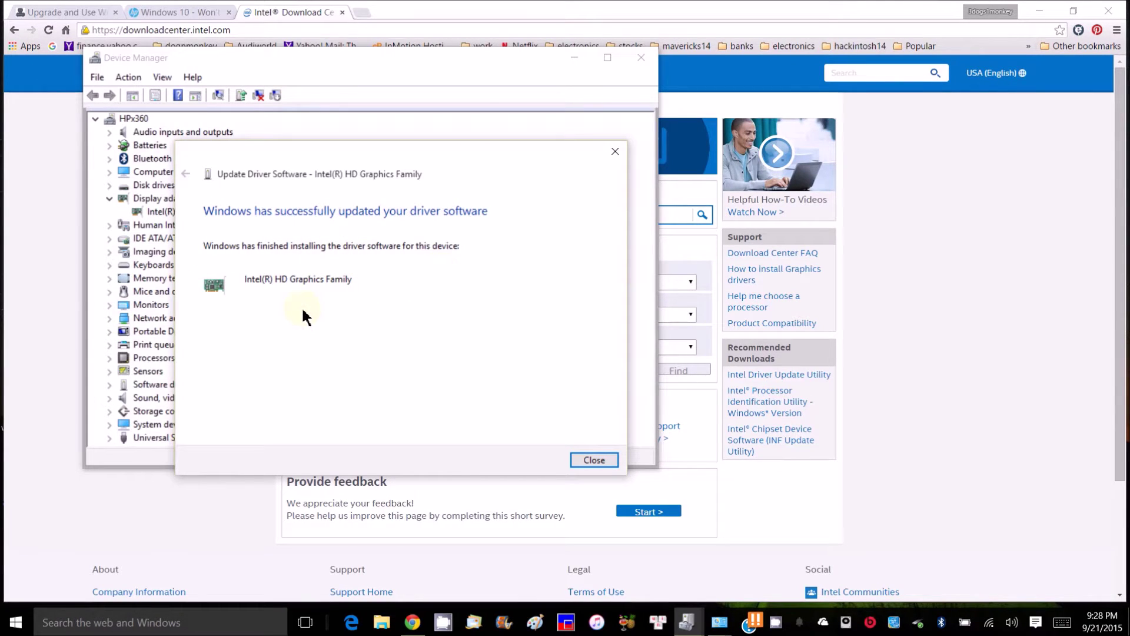
click(599, 462)
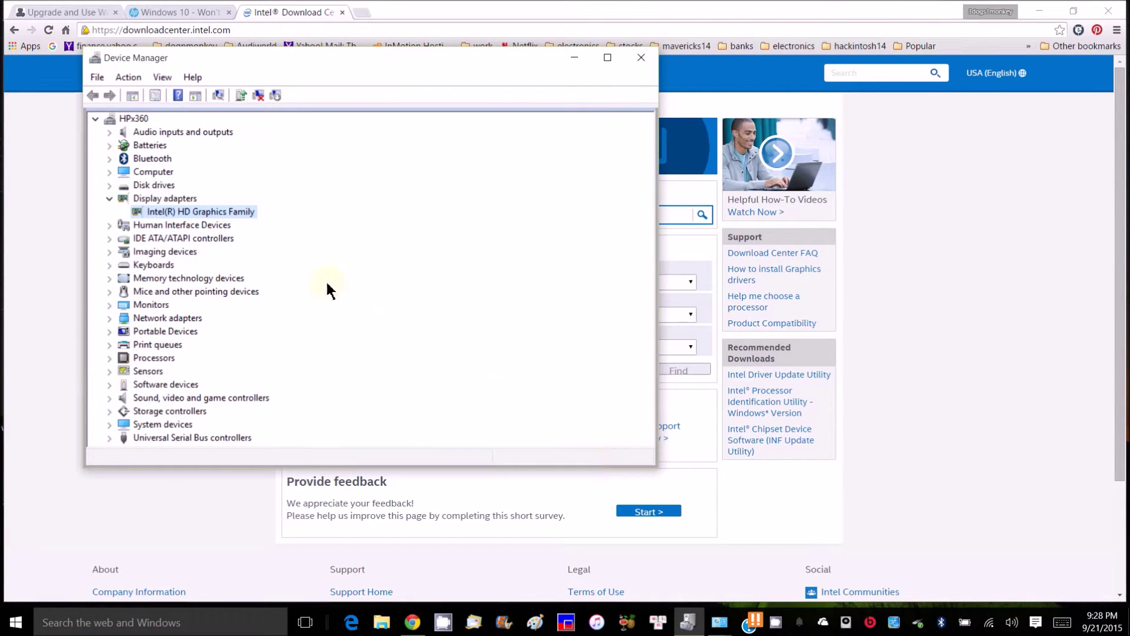
- Review the Intel adapter's driver, dated 6/29/2015, version 10.18.15.4248, then close Device Manager
right_click(223, 213)
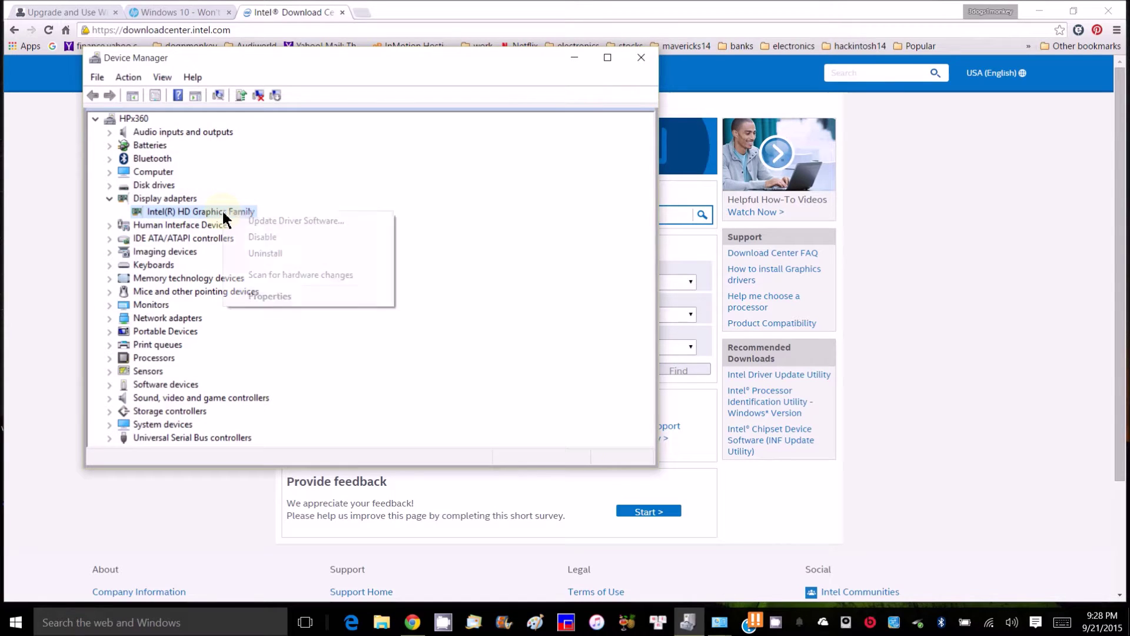
click(253, 295)
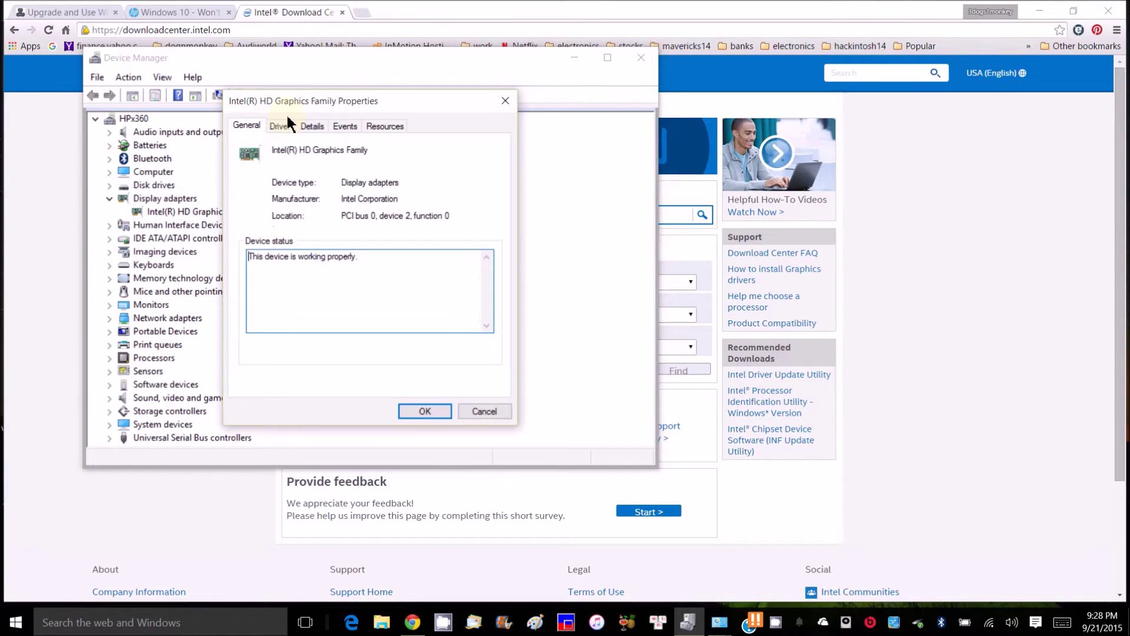
click(280, 126)
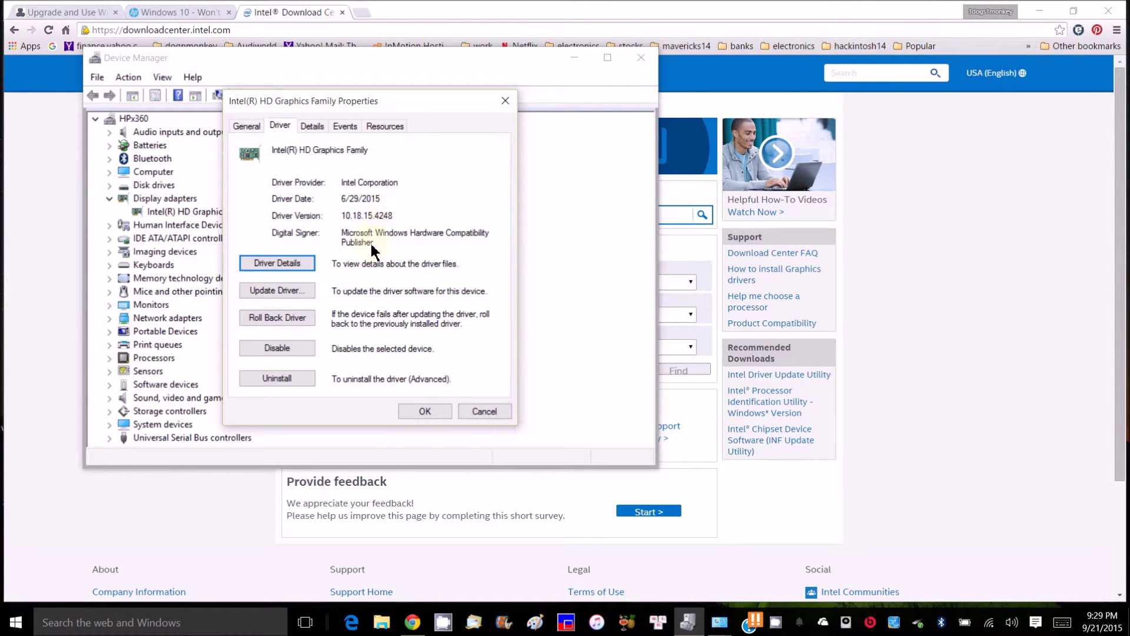
drag(341, 200, 393, 201)
click(421, 415)
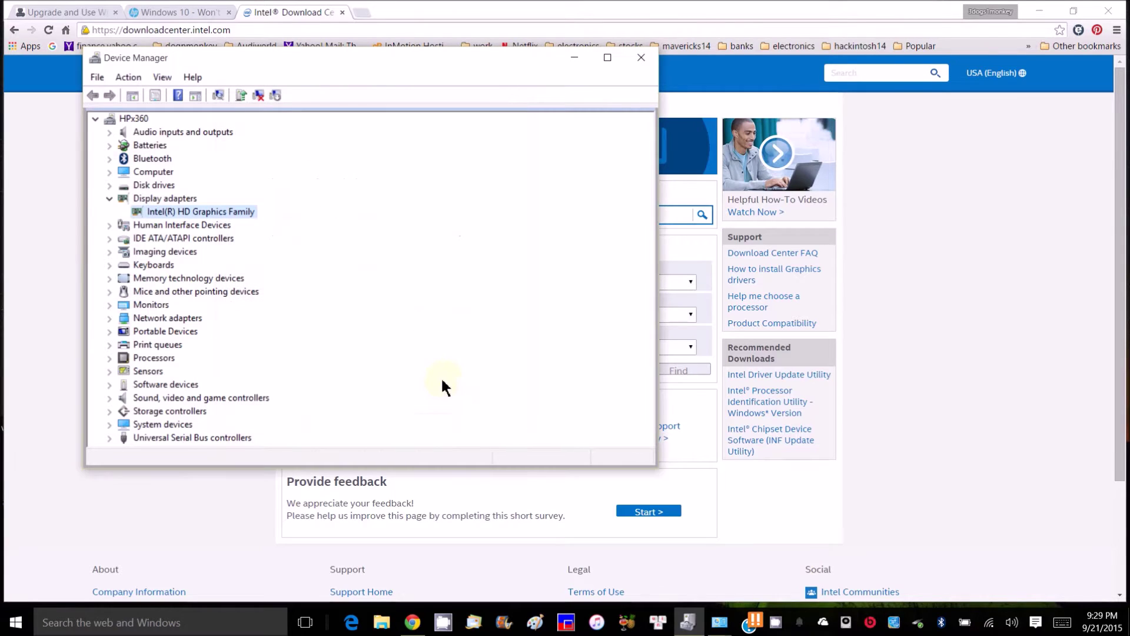
click(643, 56)
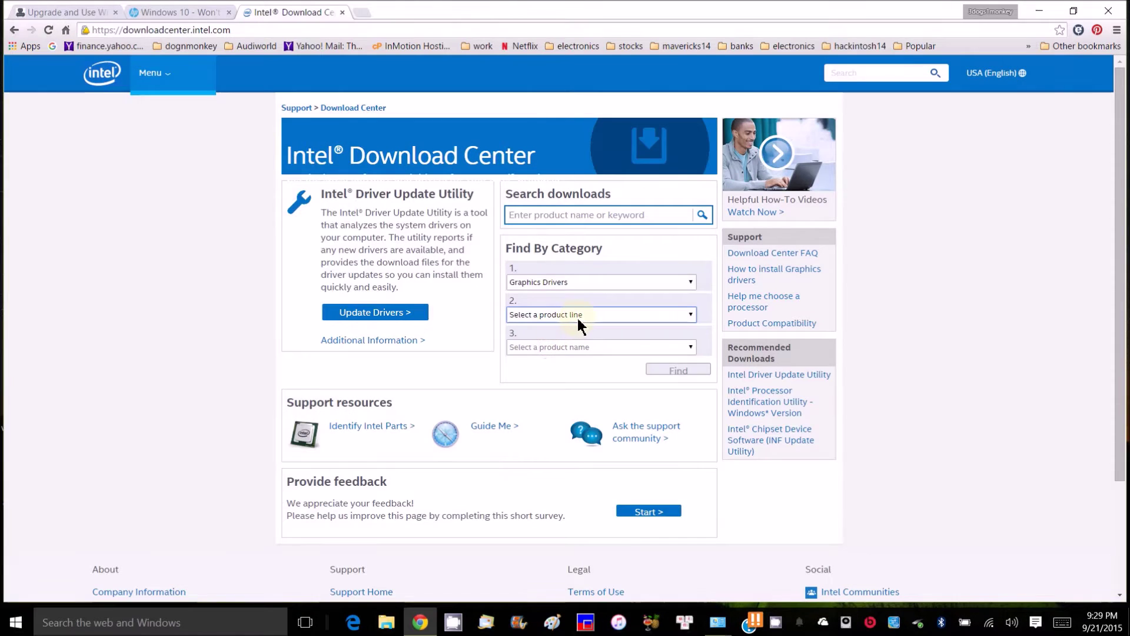
- Search Laptop graphics drivers for HD Graphics 4400 for 4th Generation and note the newest release date
click(579, 316)
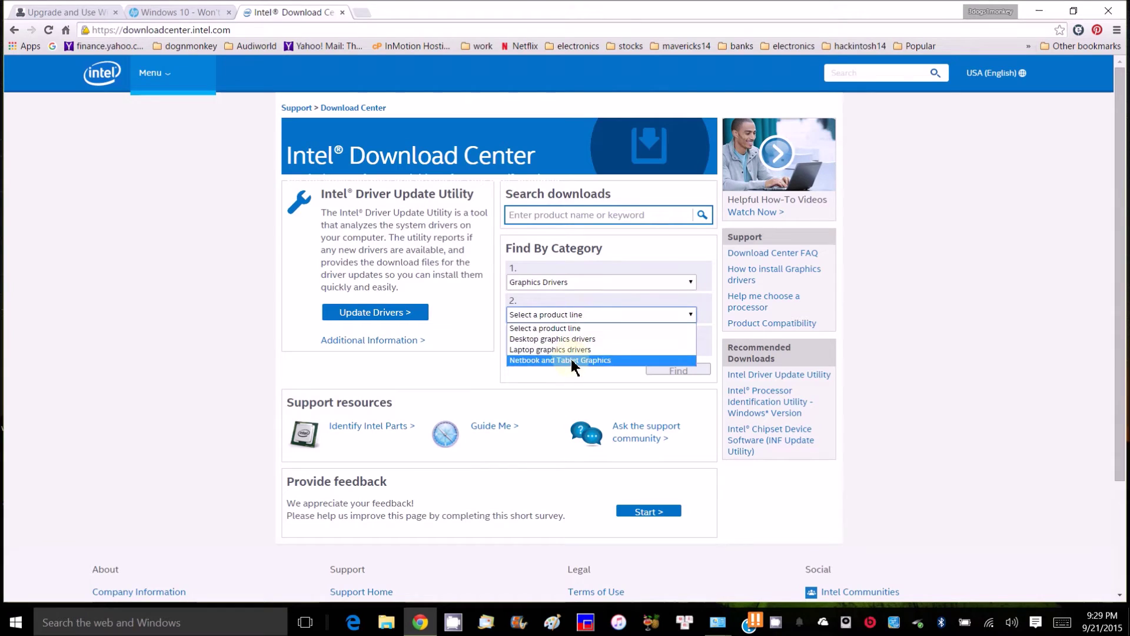
click(582, 350)
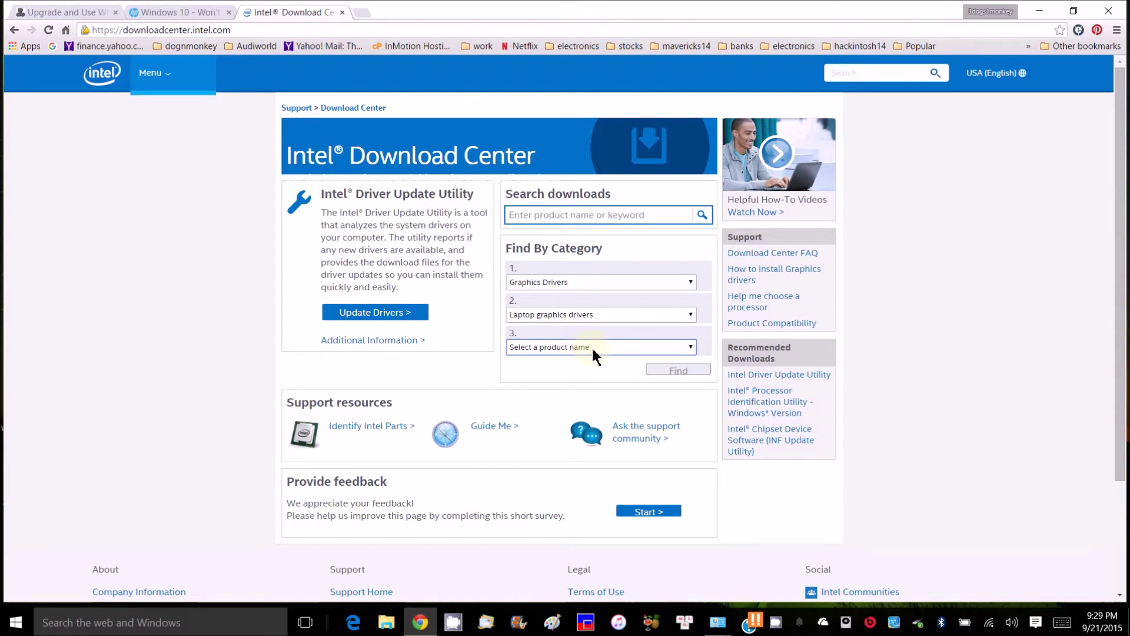
click(593, 349)
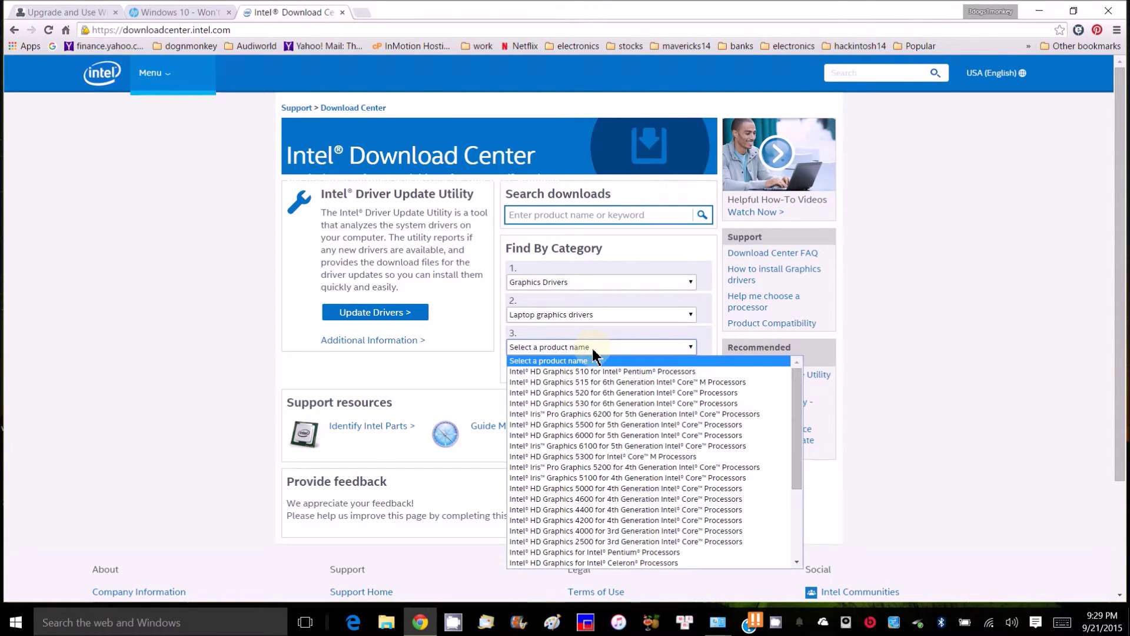
click(604, 509)
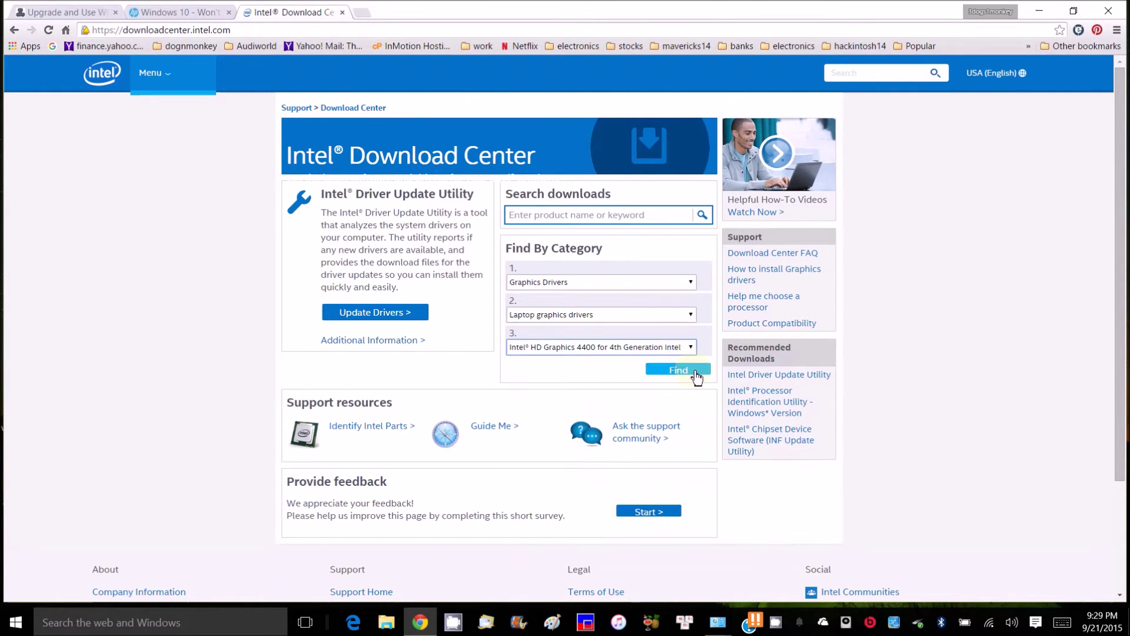
click(678, 370)
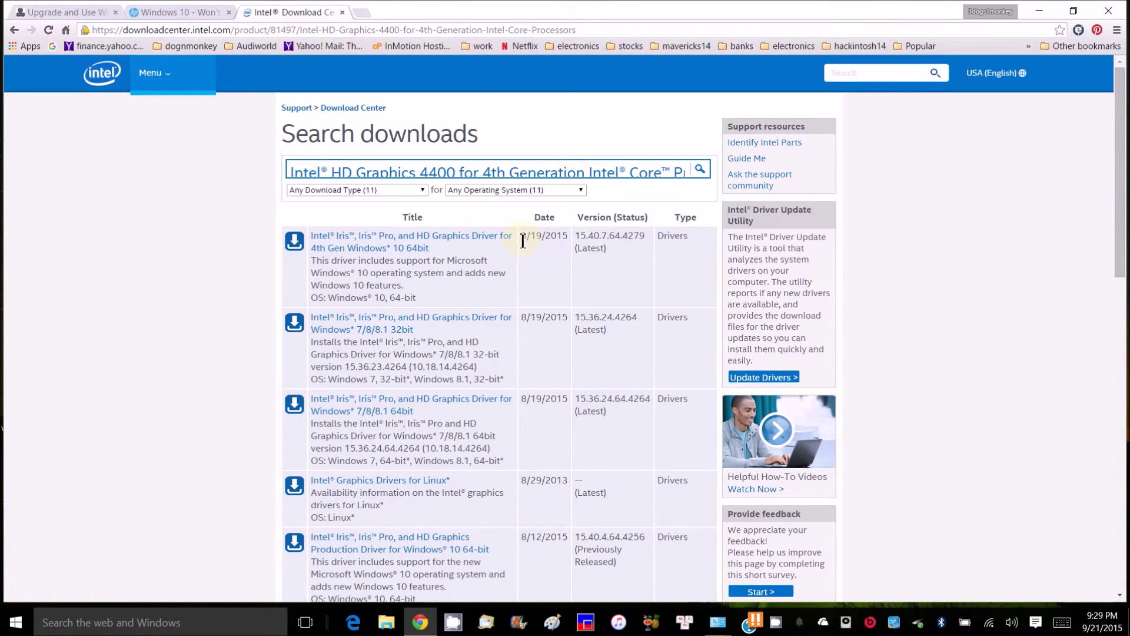
drag(522, 242, 563, 238)
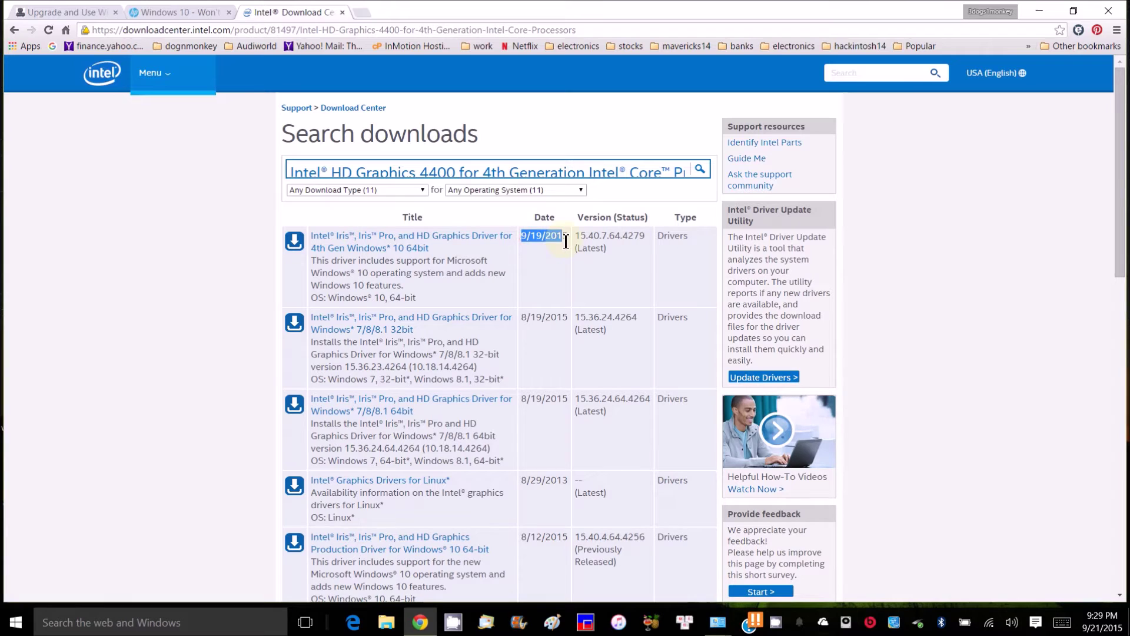
- Open the Windows 10 64bit driver page and save win64_15407.4279.exe into idog15
click(550, 274)
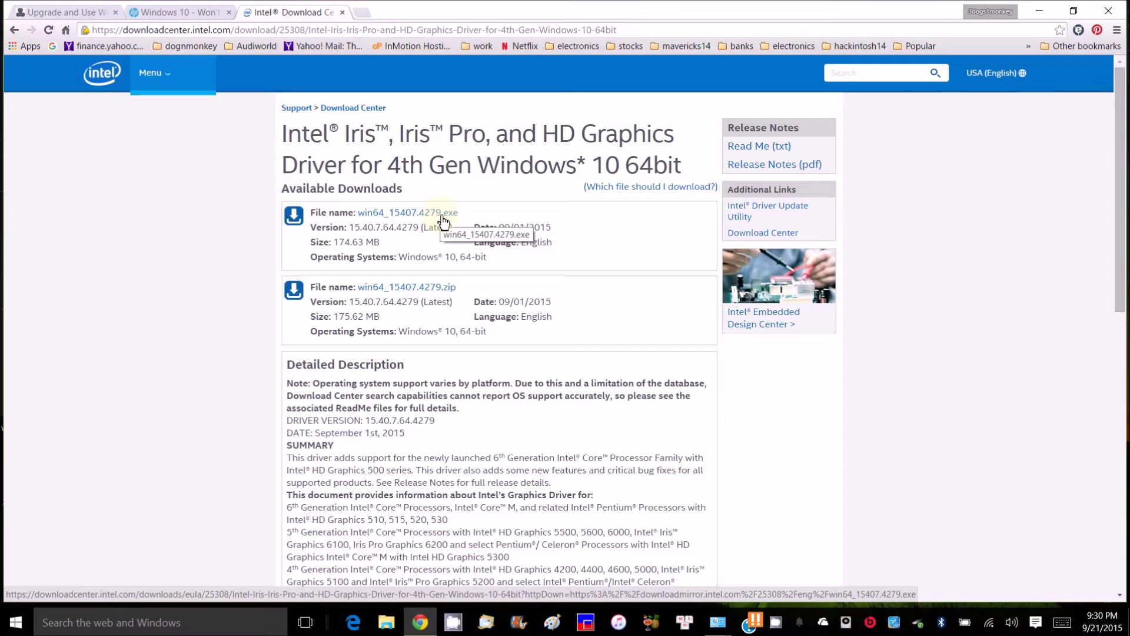
click(444, 220)
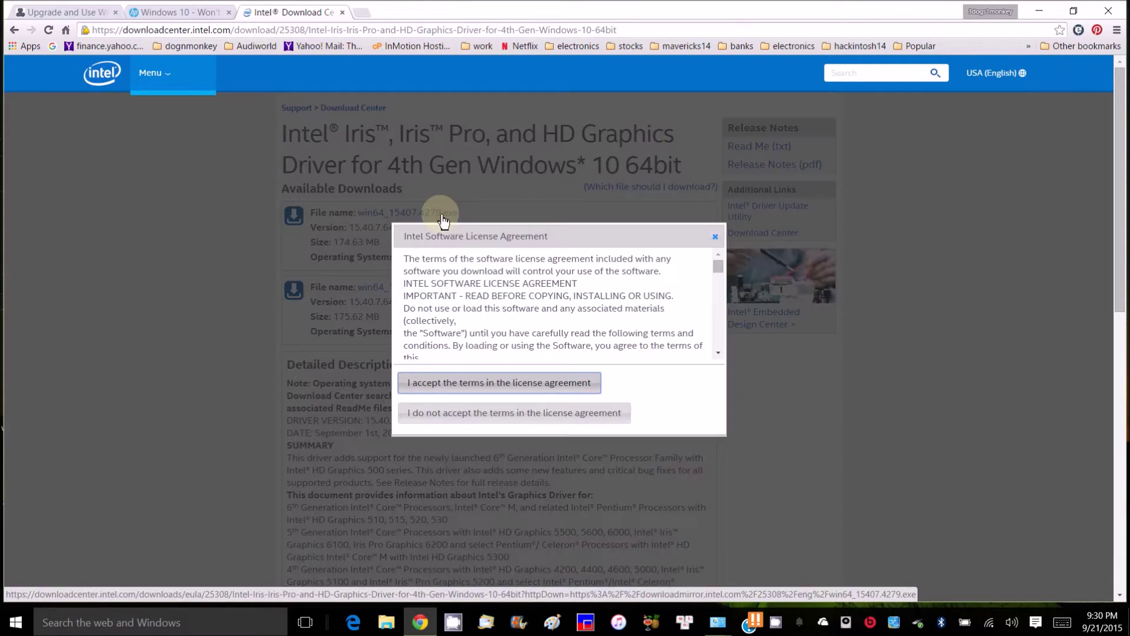
click(483, 384)
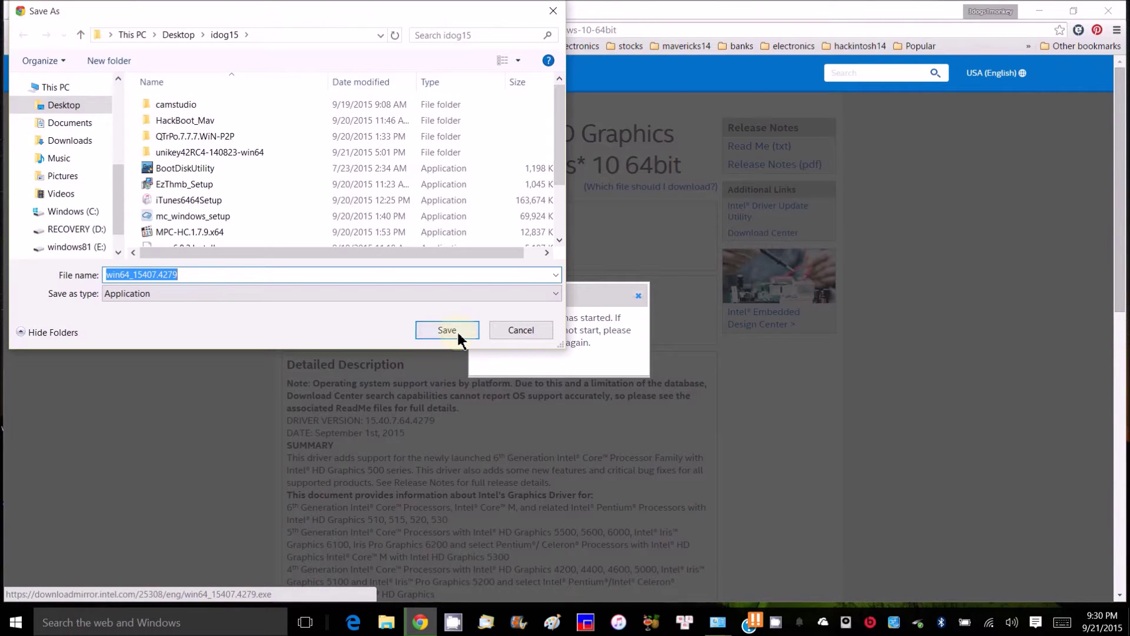
click(447, 330)
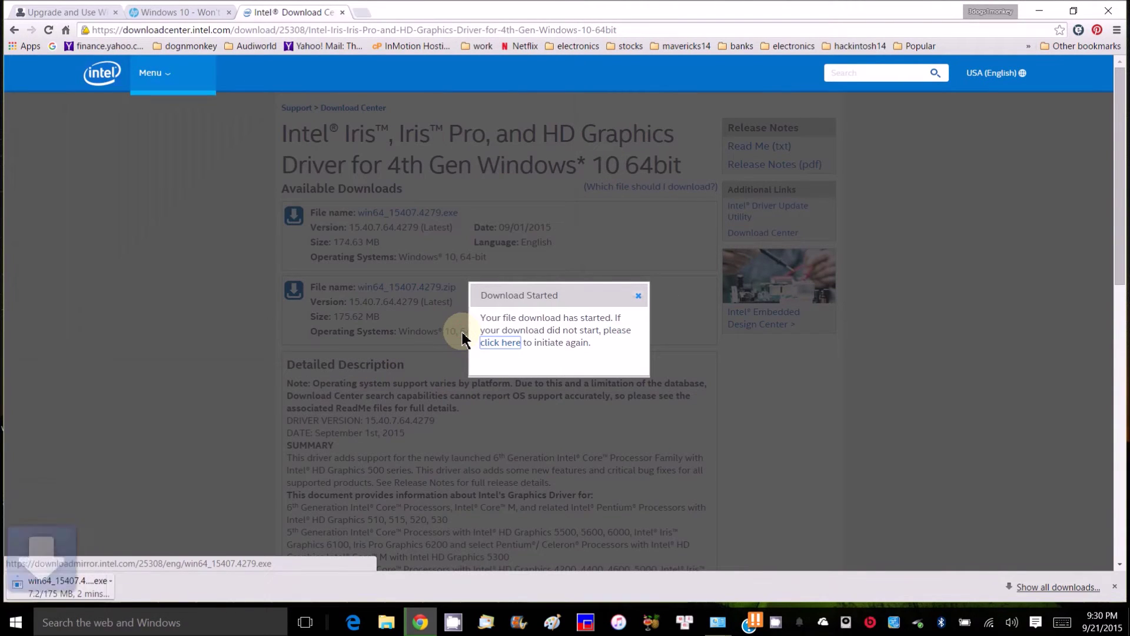
click(638, 296)
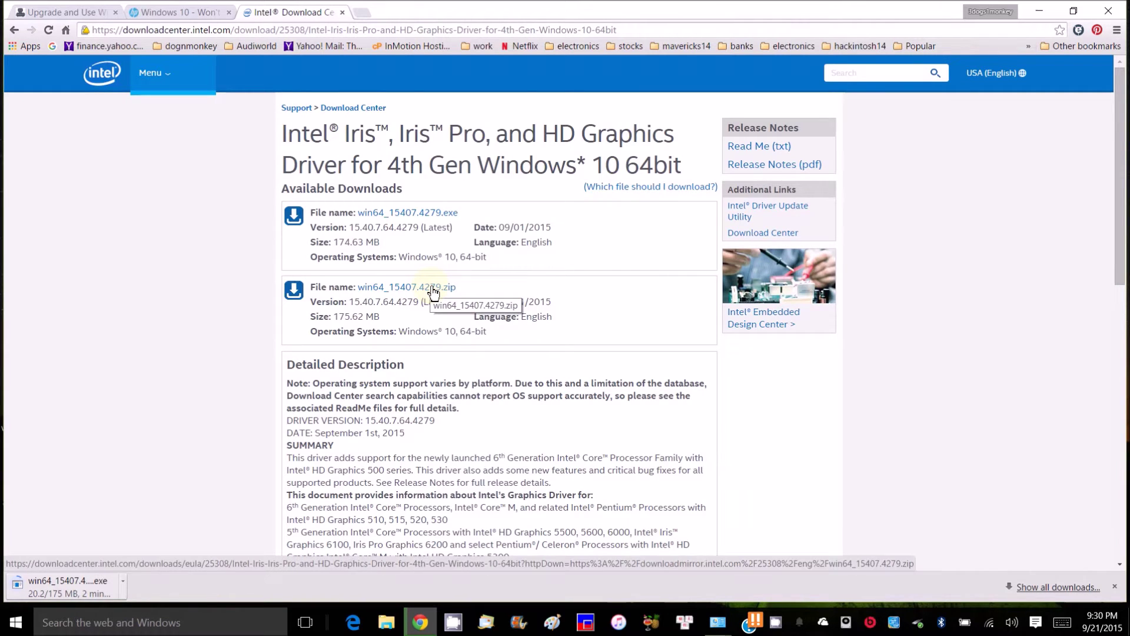
- Accept the license and save win64_15407.4279.zip into idog15 as well
click(434, 290)
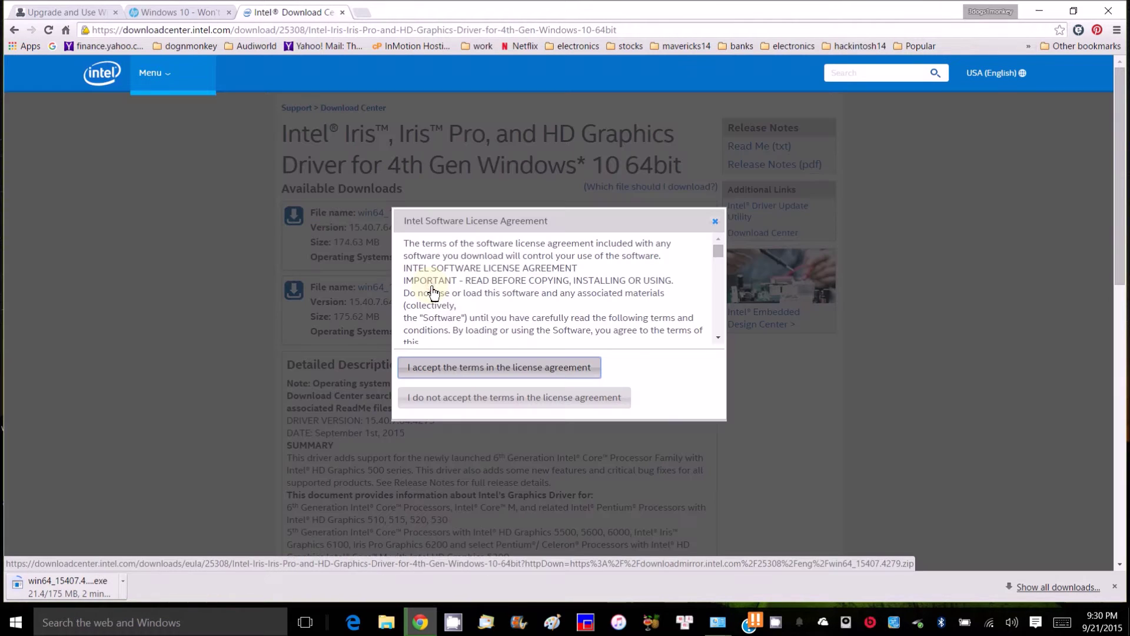
click(533, 368)
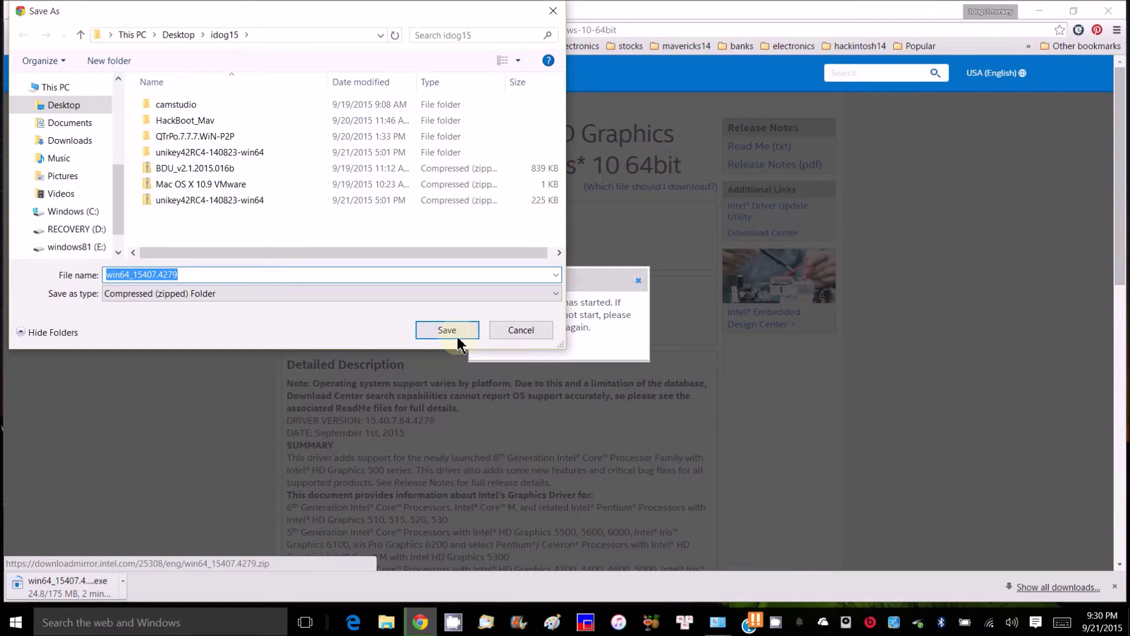
click(447, 330)
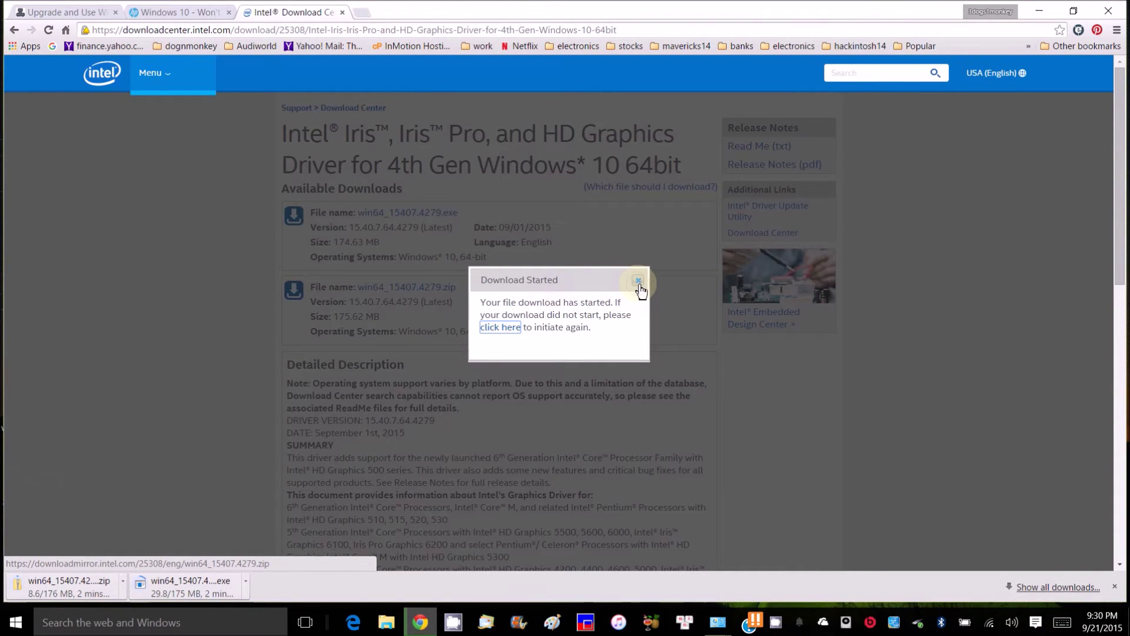
click(640, 284)
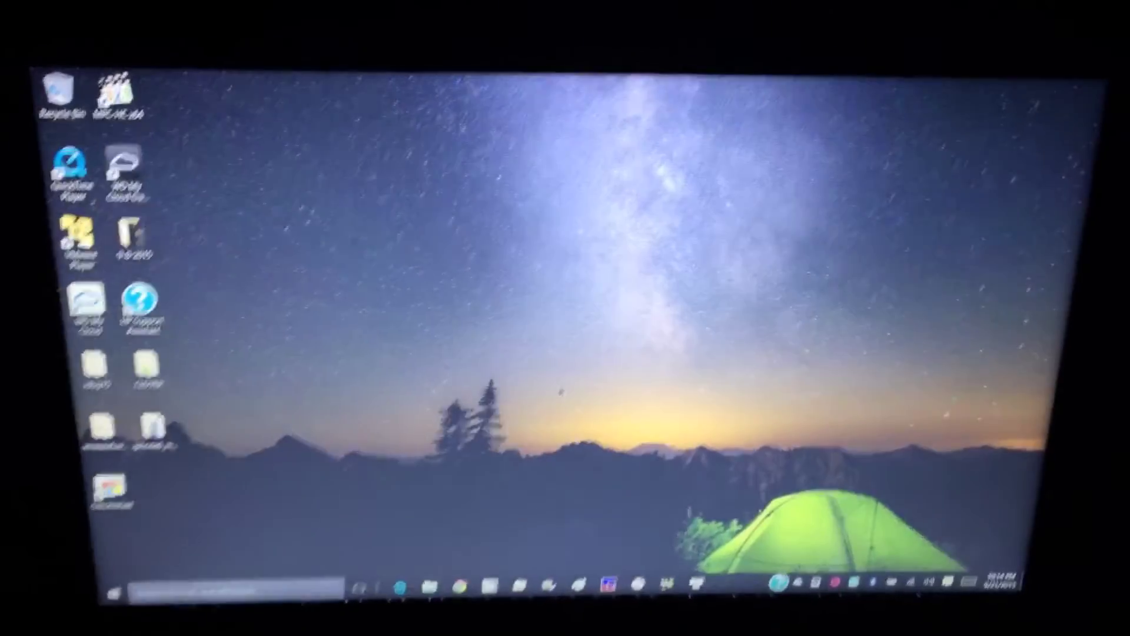